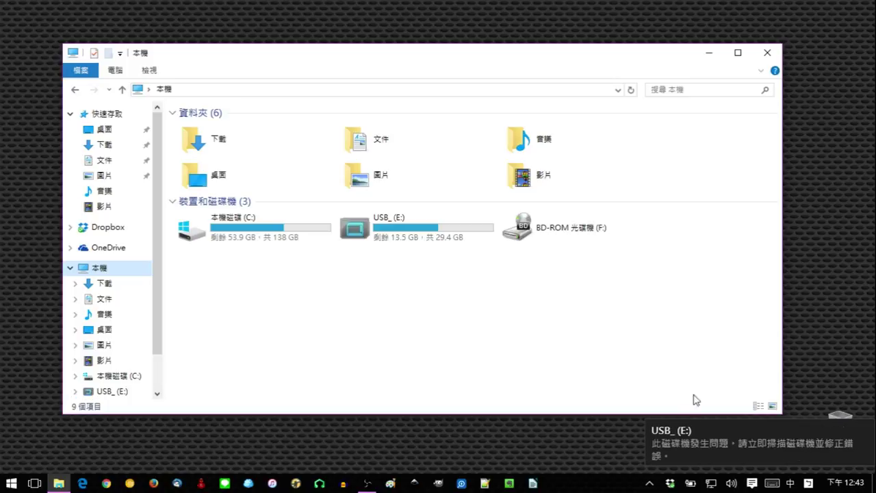
Dismiss the notifications for the USB_ (E:) drive and leave the drive unselected in This PC.
left_click(400, 244)
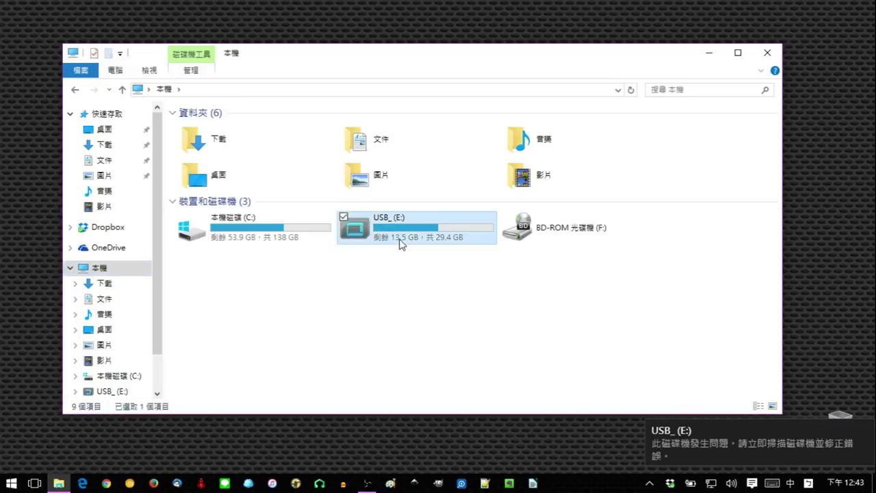
left_click(861, 432)
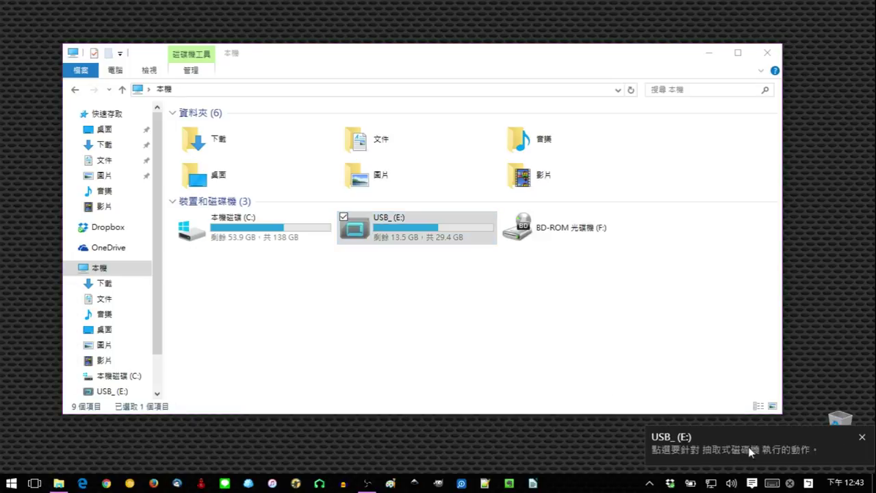
left_click(861, 438)
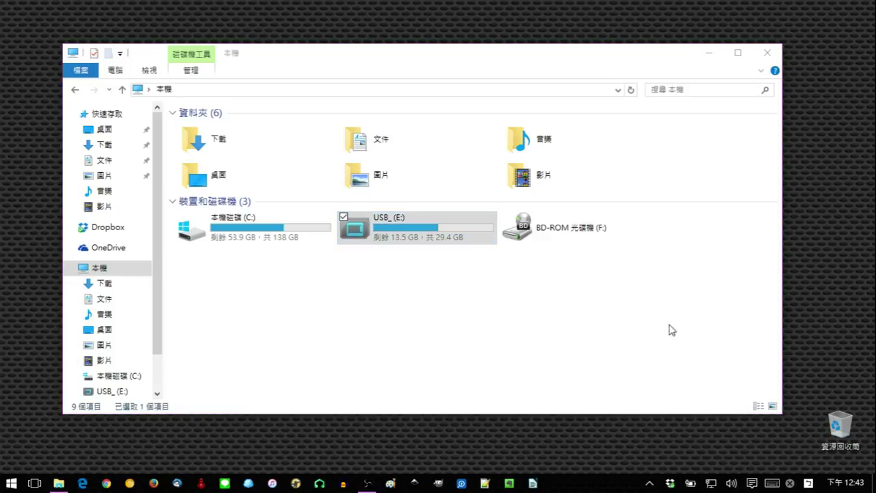
left_click(399, 220)
left_click(356, 295)
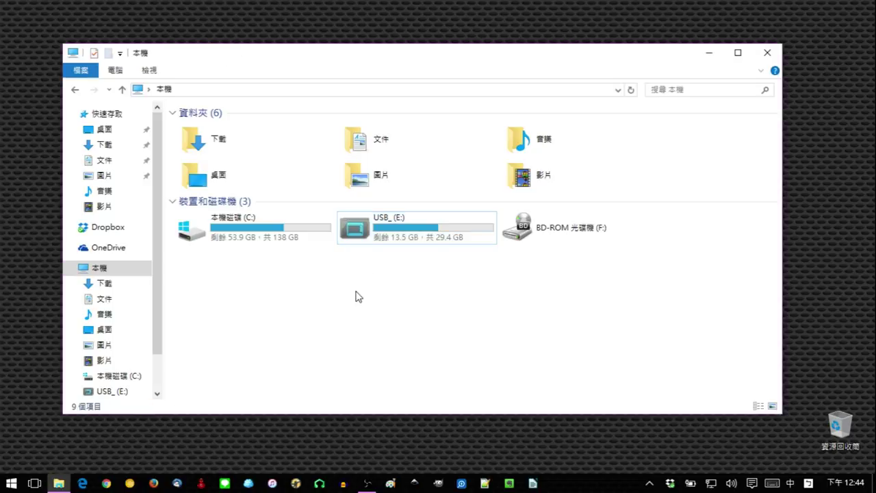
Run unetbootin-windows-613.exe from the Downloads folder and allow it to make changes to the computer.
left_click(129, 287)
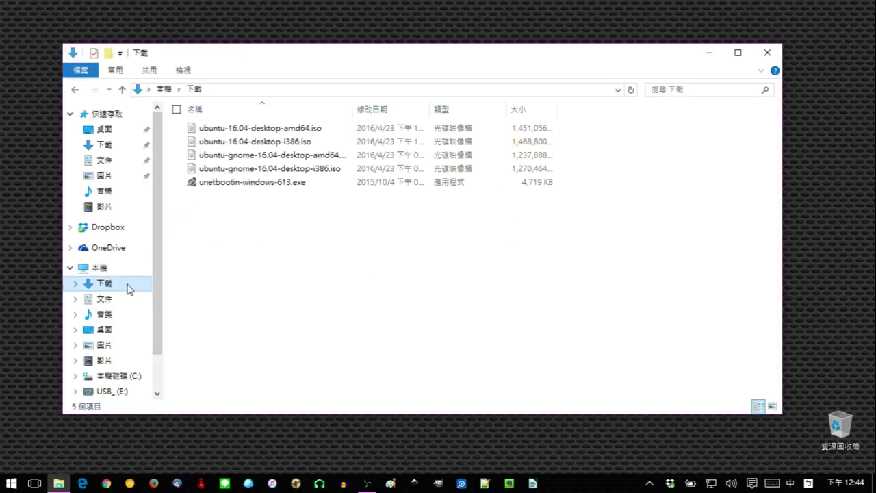
left_click(235, 189)
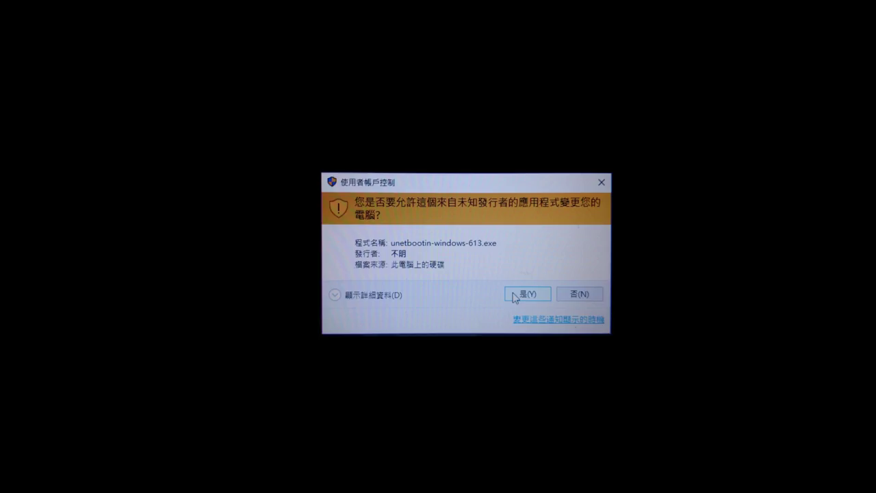
left_click(518, 295)
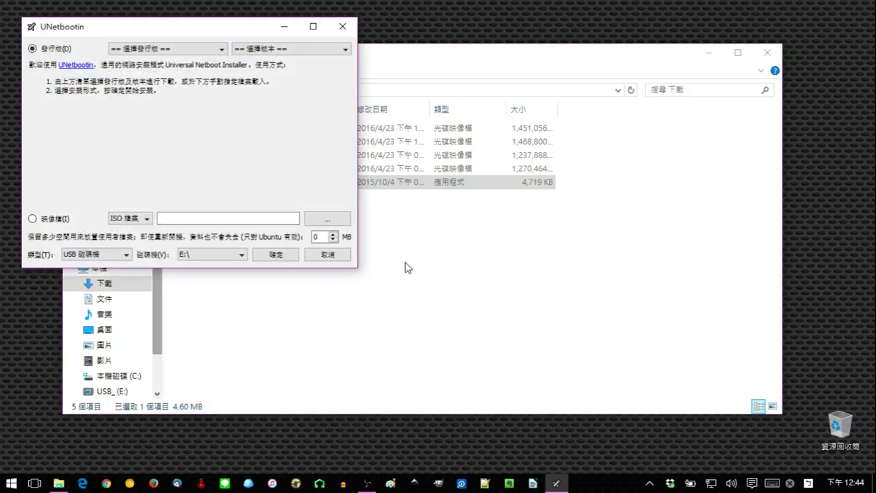
Check the USB_ (E:) drive's letter in This PC, return to the Downloads folder and switch back to UNetbootin.
left_click_drag(386, 61, 483, 67)
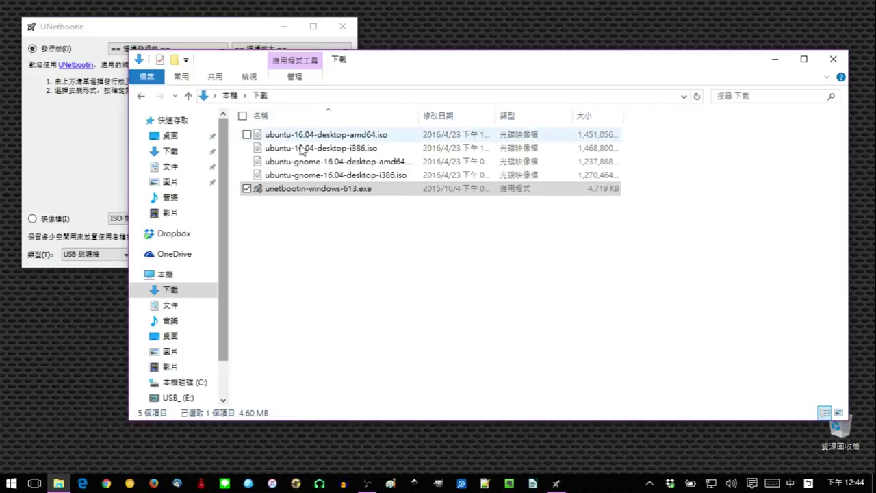
left_click(167, 275)
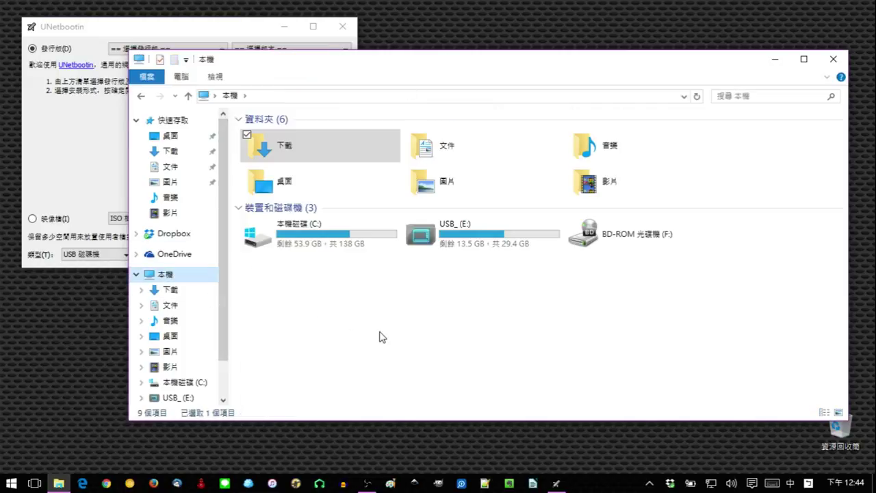
left_click(418, 321)
left_click(472, 241)
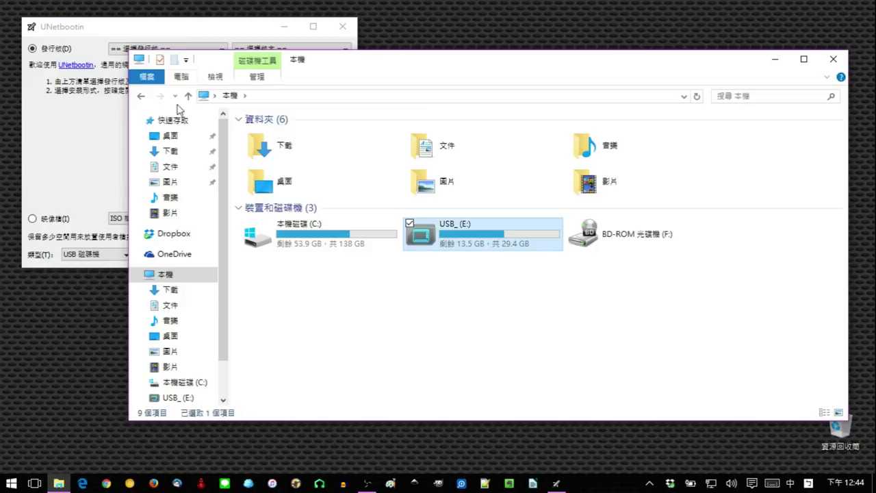
left_click(170, 290)
left_click(206, 28)
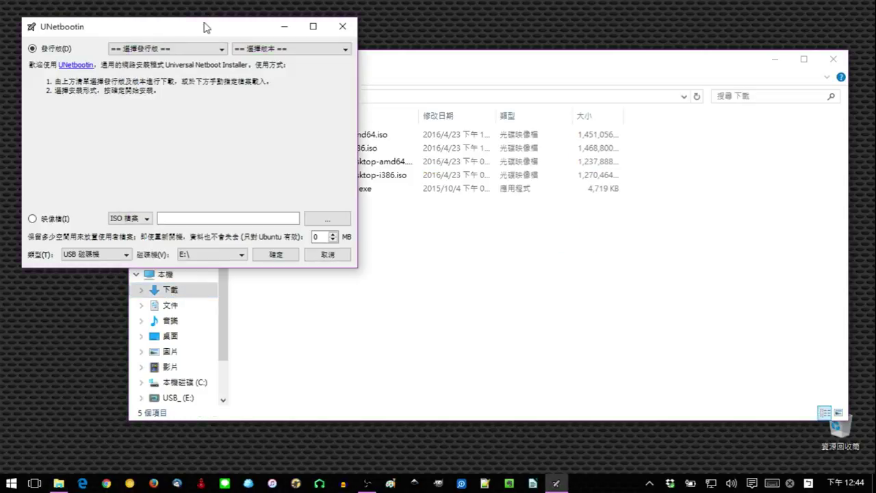
Load ubuntu-gnome-16.04-desktop-amd64.iso from the Downloads folder as the disk image, keeping the file window clear of the chooser.
left_click(319, 226)
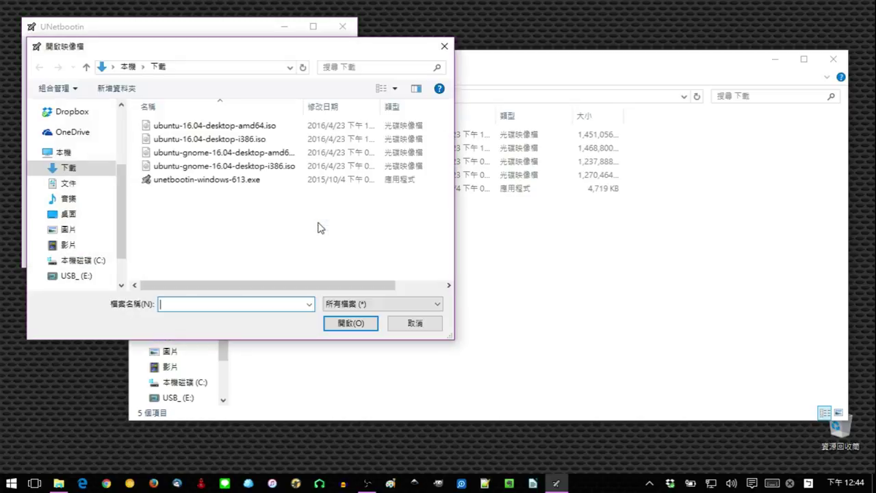
left_click_drag(481, 67, 752, 66)
left_click(231, 199)
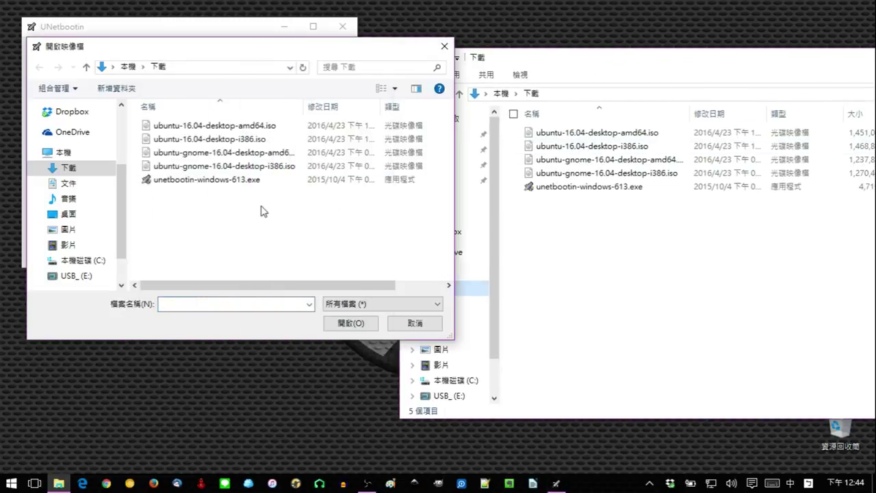
left_click(197, 126)
left_click(195, 139)
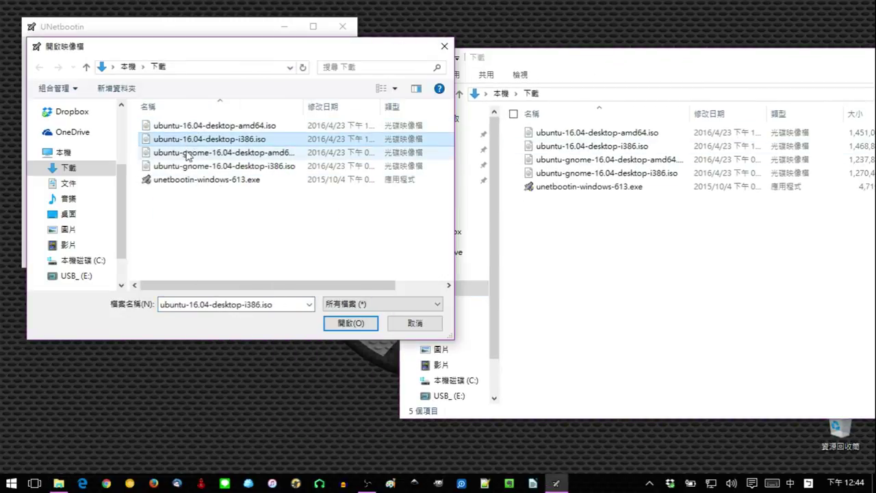
left_click(192, 153)
left_click(189, 166)
left_click(190, 152)
left_click(196, 140)
left_click(200, 127)
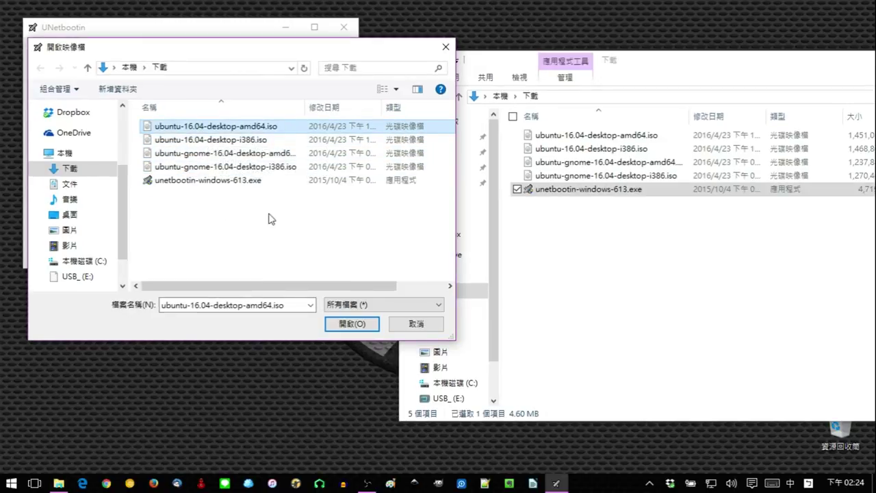
left_click(232, 155)
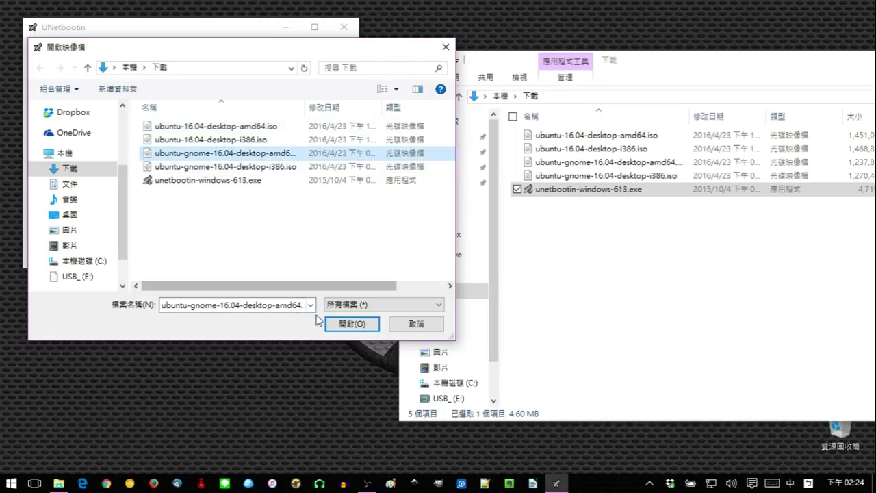
left_click(335, 328)
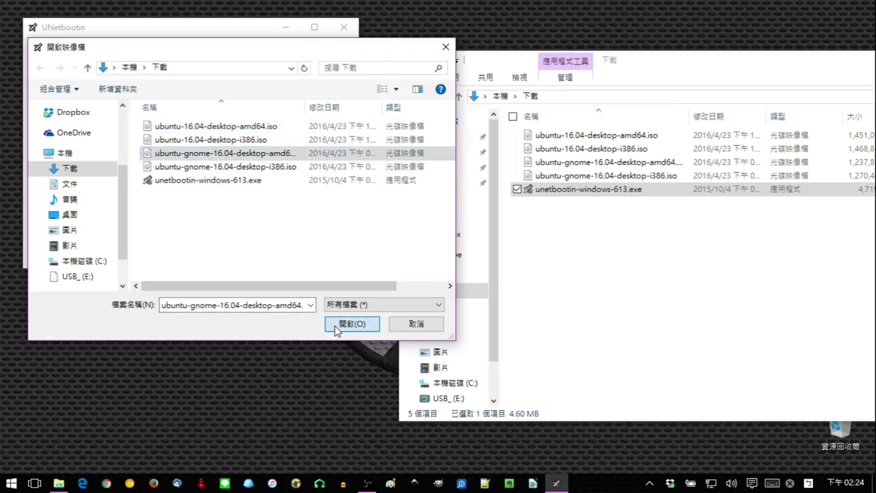
Choose E:\ as the target USB drive and start creating the bootable drive.
left_click(206, 255)
left_click(205, 265)
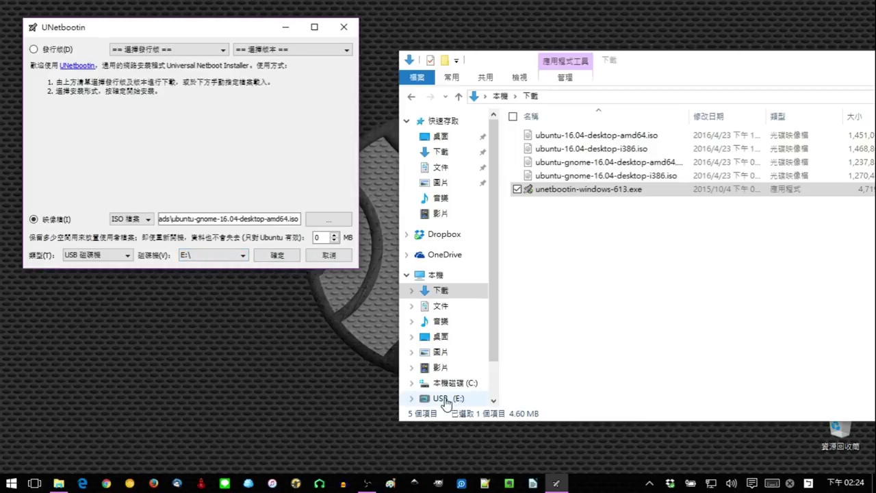
left_click(290, 259)
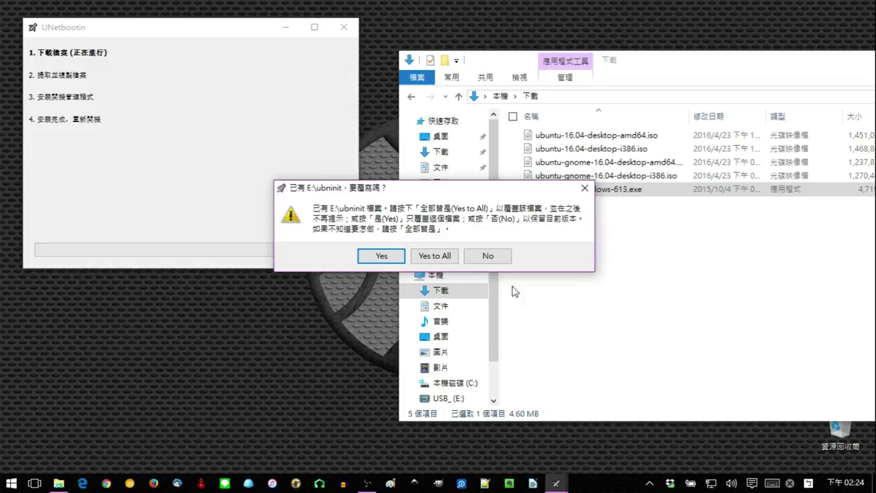
Permanently delete all existing files and folders from the USB_ (E:) drive.
left_click(441, 400)
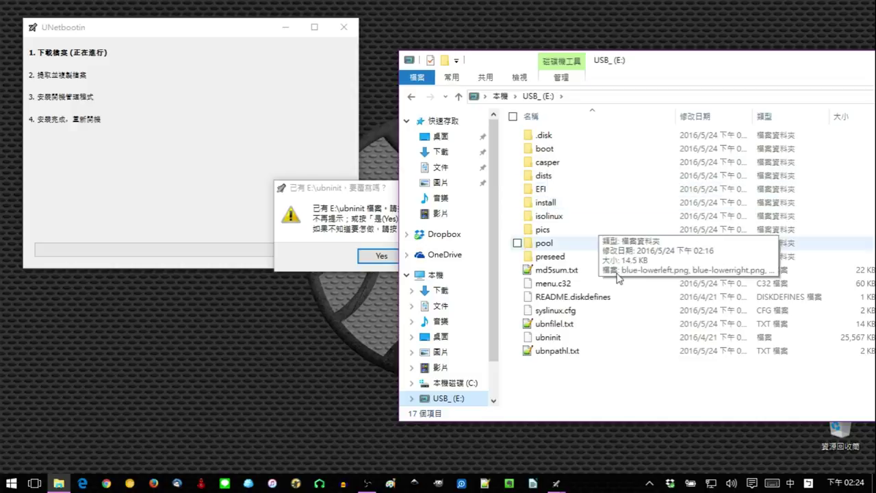
left_click_drag(595, 389, 841, 438)
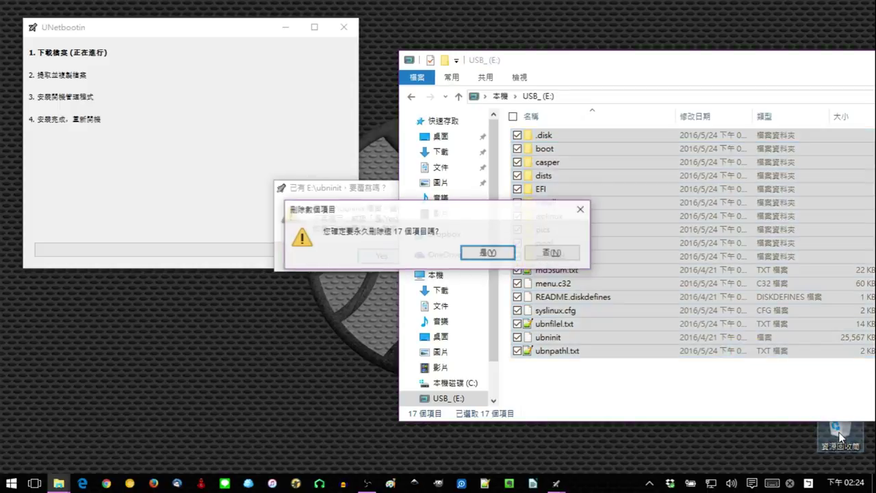
left_click(504, 257)
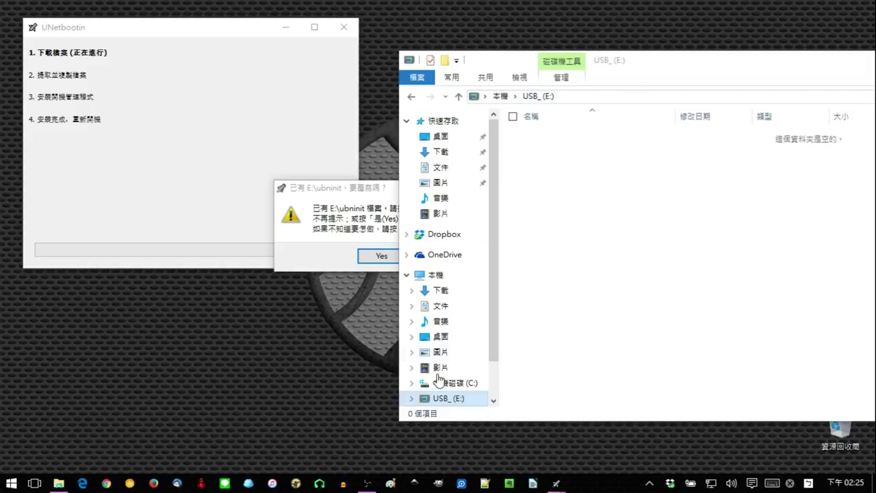
Allow overwriting of all existing files, and exit UNetbootin without restarting once the installation is complete.
left_click(381, 195)
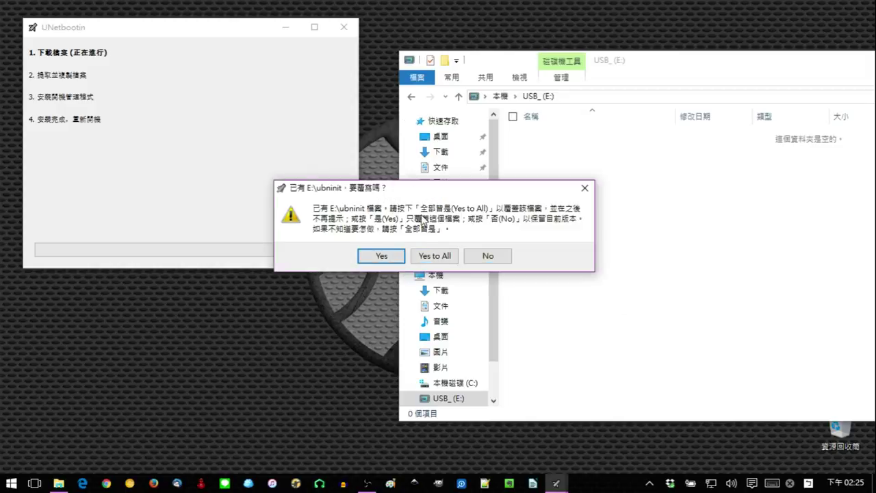
left_click(426, 258)
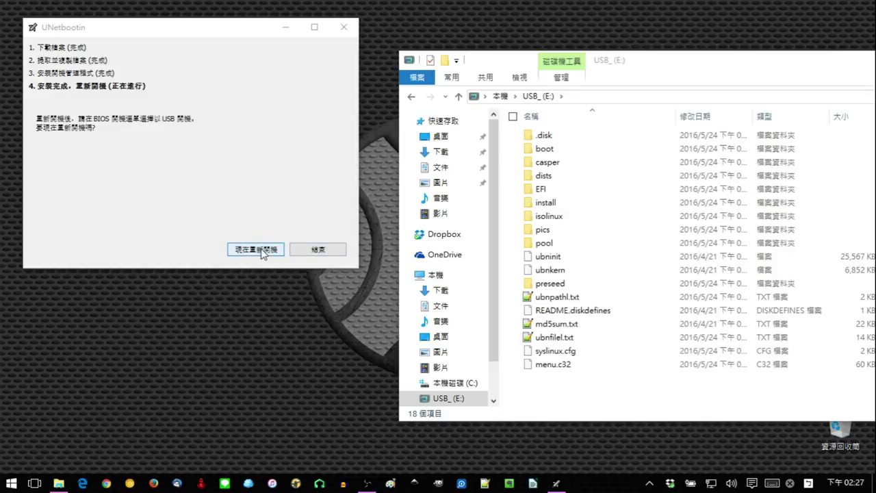
left_click(306, 252)
left_click_drag(661, 64, 359, 54)
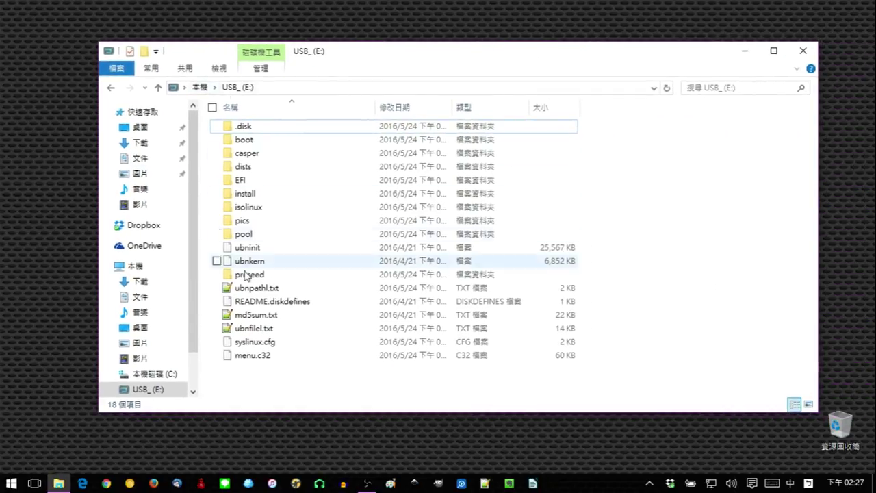